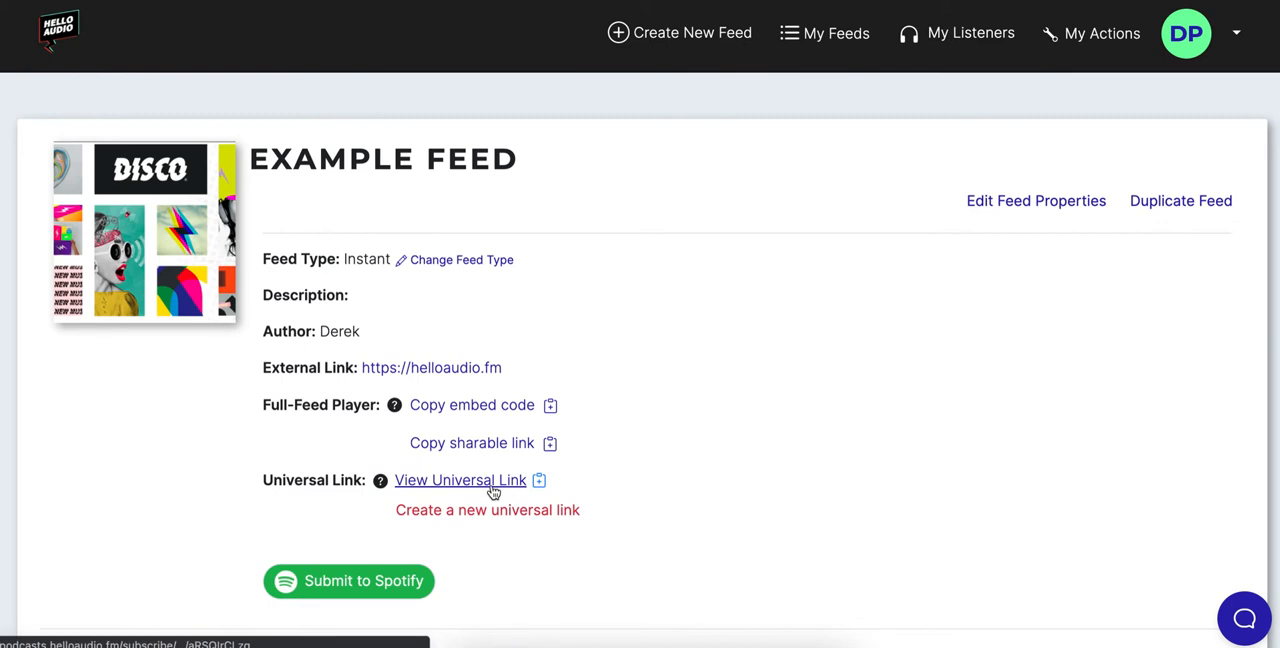
# Open the Example Feed's listener management and enter the new listener's email address in the Add Listeners form
pyautogui.scroll(-5, 235, 480)
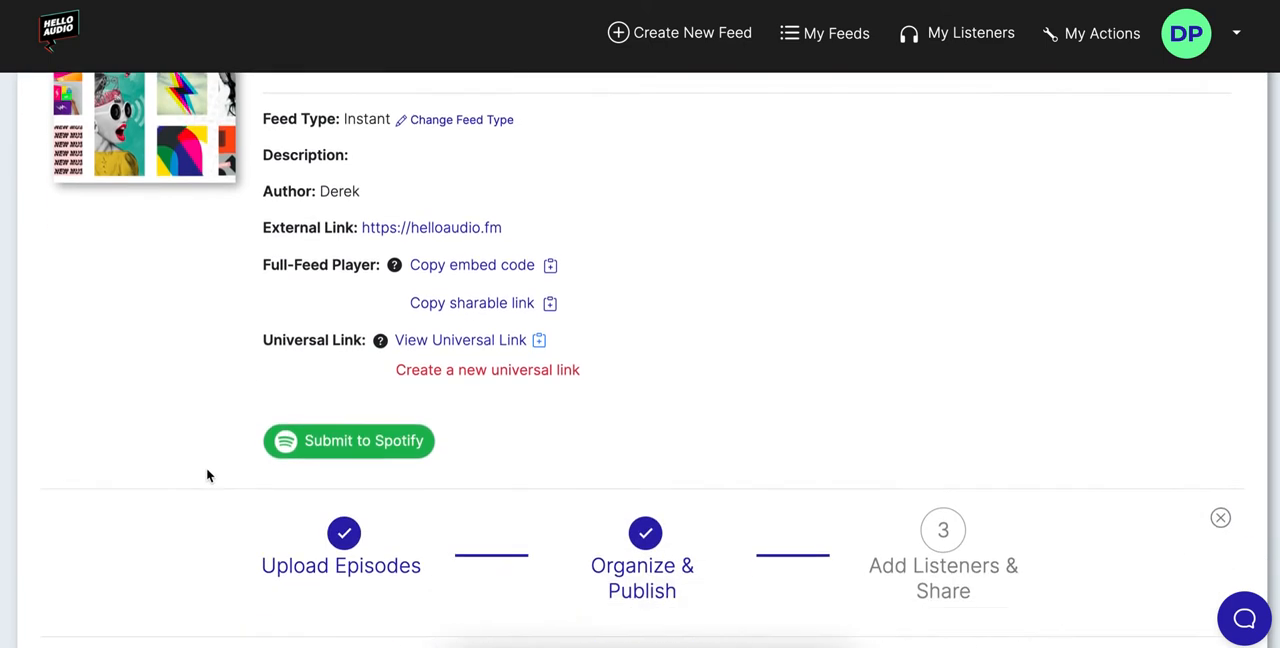
pyautogui.scroll(-4, 215, 478)
pyautogui.scroll(2, 228, 449)
pyautogui.click(190, 170)
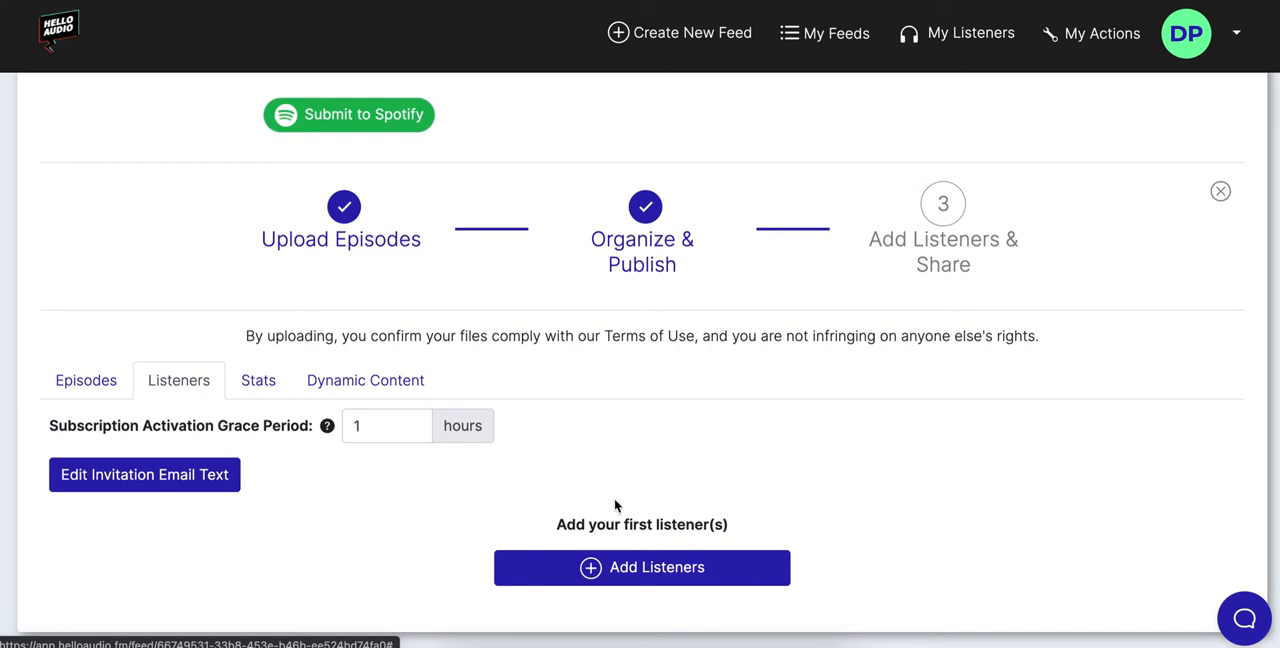
pyautogui.click(638, 574)
pyautogui.click(578, 166)
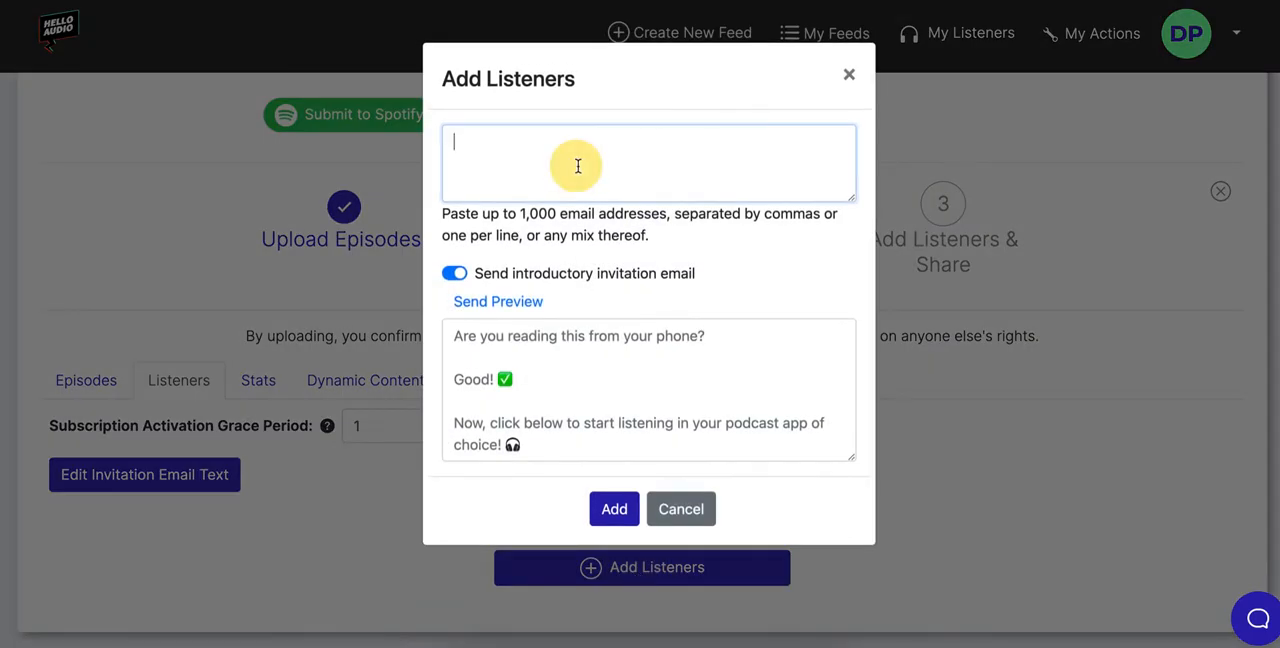
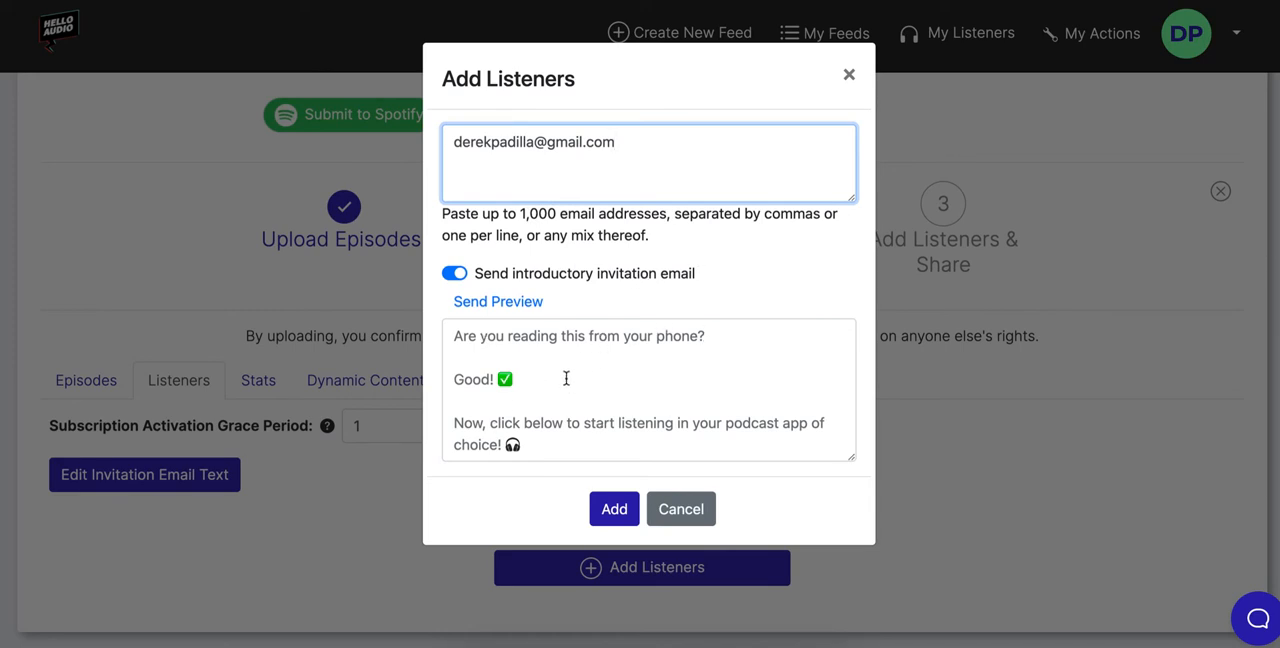
# Add the listener with the default introductory invitation email and confirm sending it
pyautogui.click(541, 368)
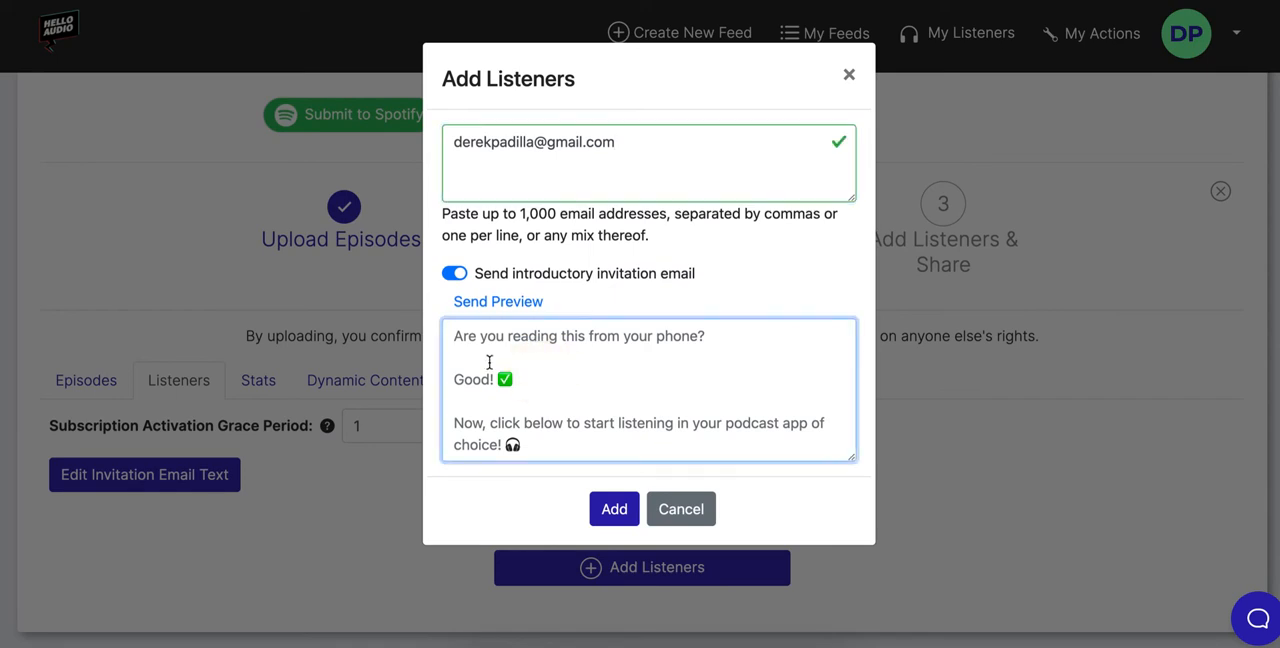
pyautogui.click(753, 266)
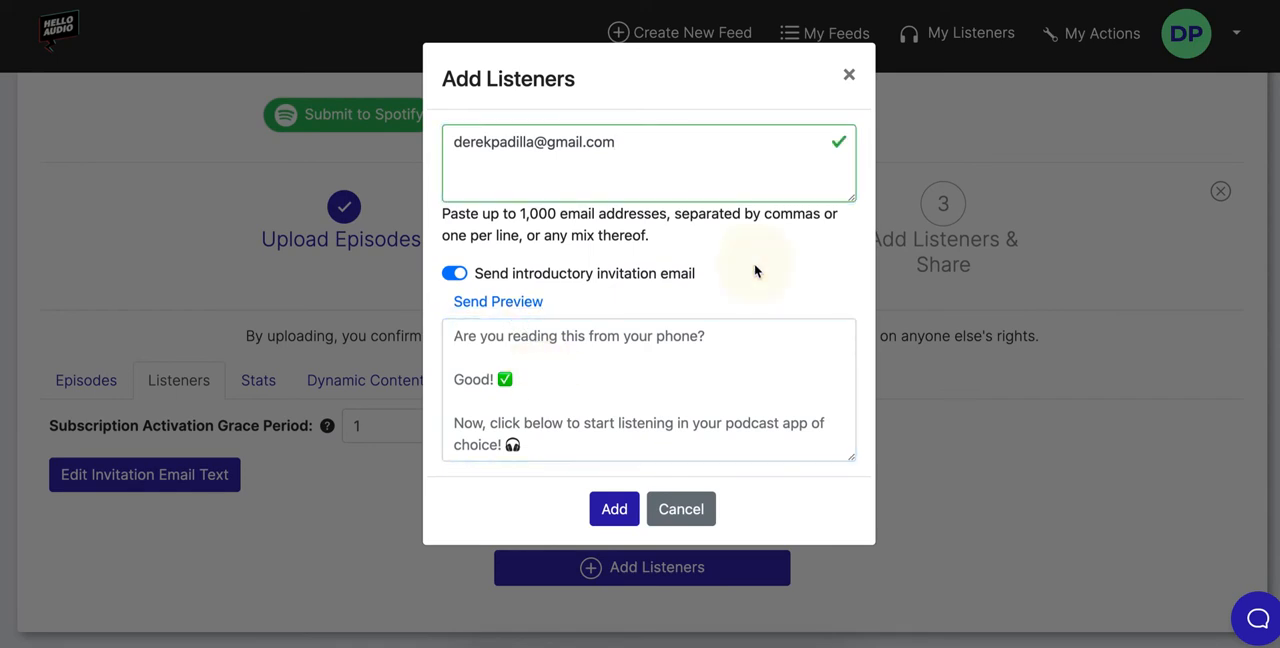
pyautogui.click(614, 512)
pyautogui.click(684, 575)
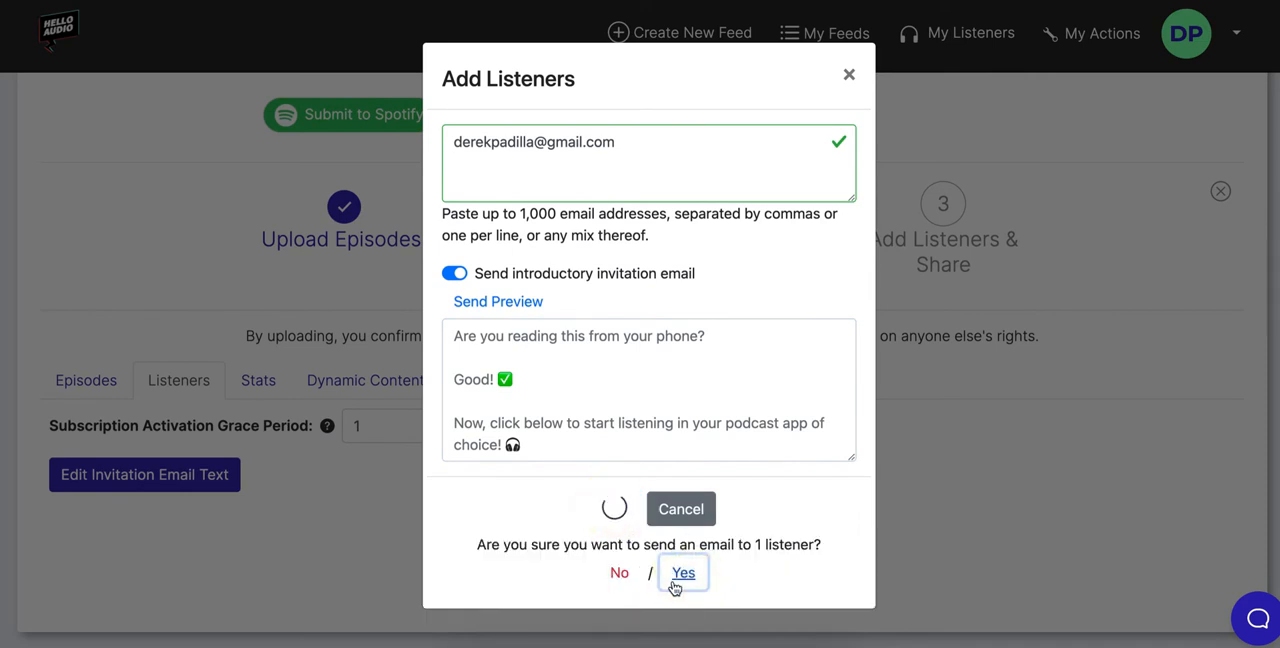
# Check the new listener's status in the feed's listener list
pyautogui.scroll(-2, 590, 412)
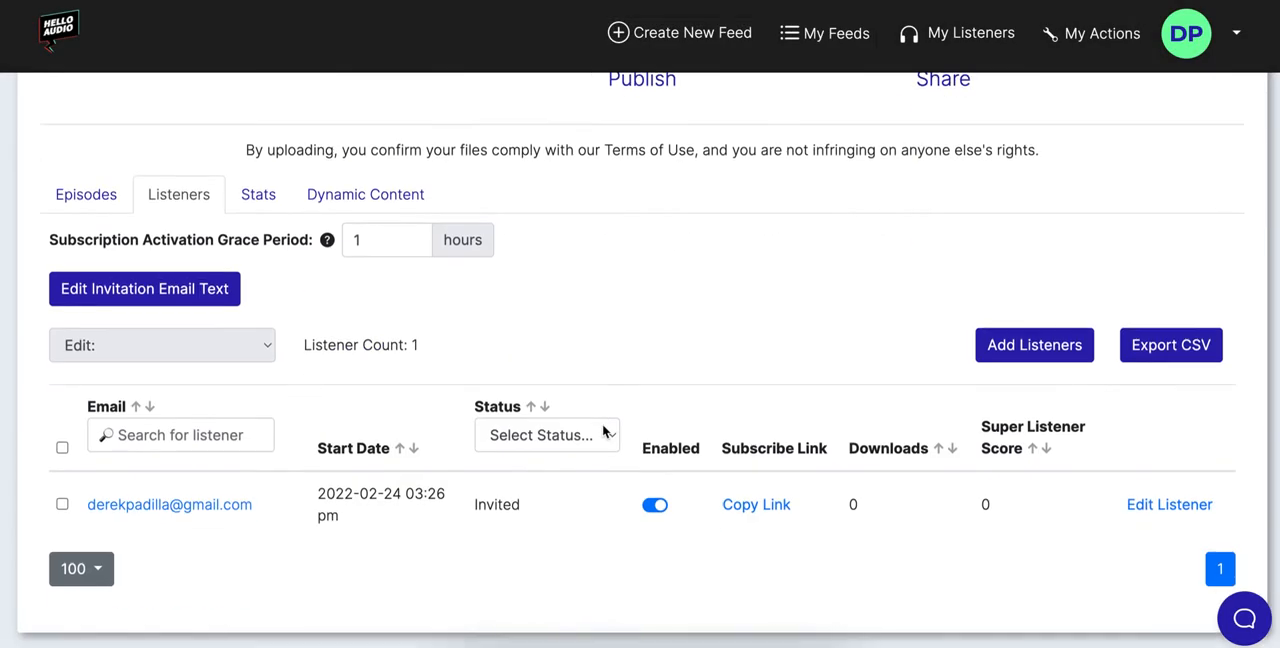
pyautogui.doubleClick(480, 512)
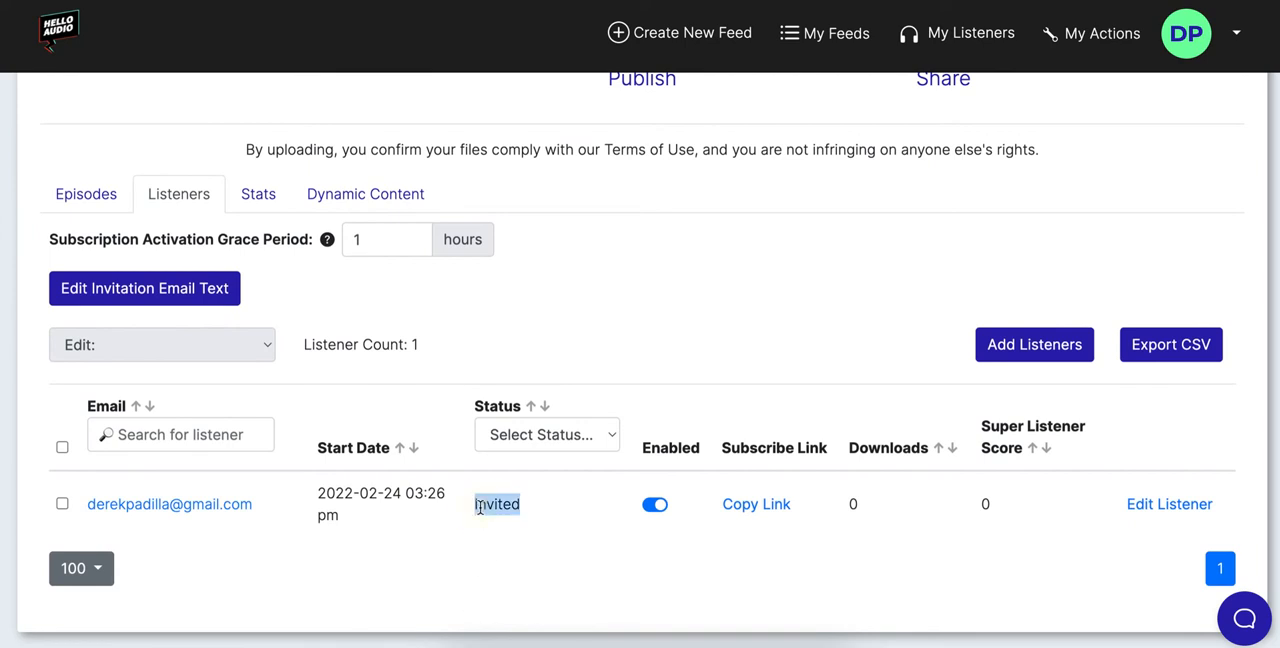
pyautogui.click(568, 556)
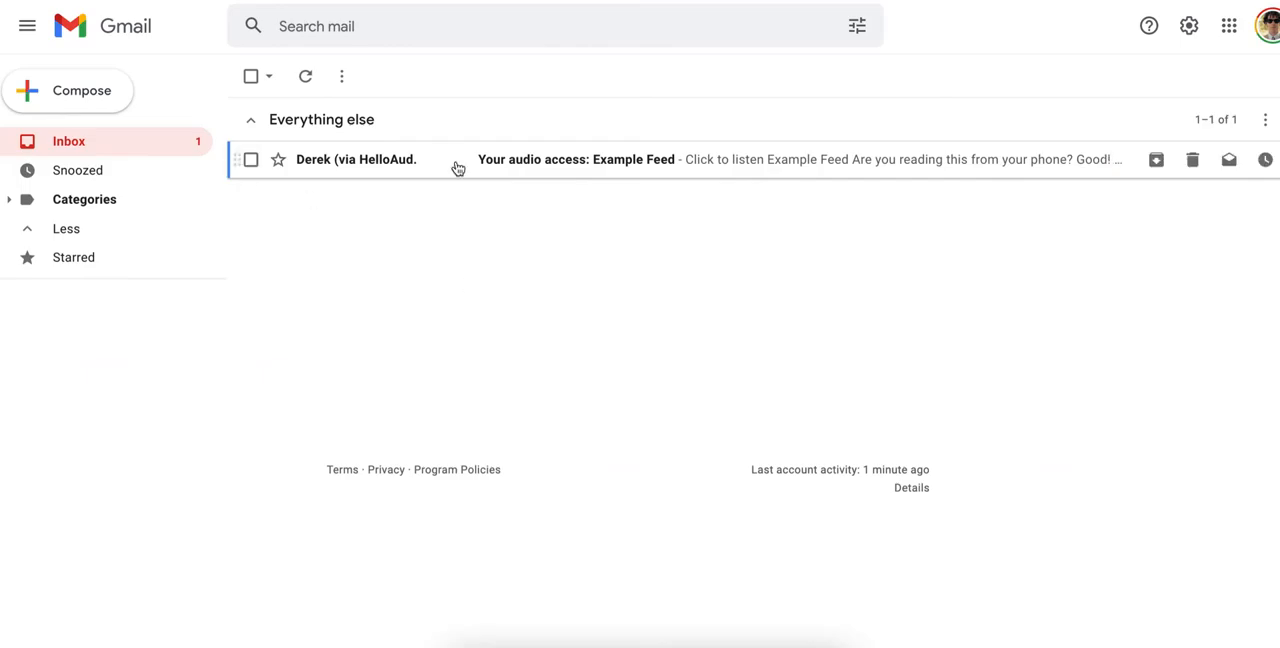
# In Gmail, open the Example Feed invitation, start listening from it, and subscribe to the feed through Google Podcasts
pyautogui.click(604, 163)
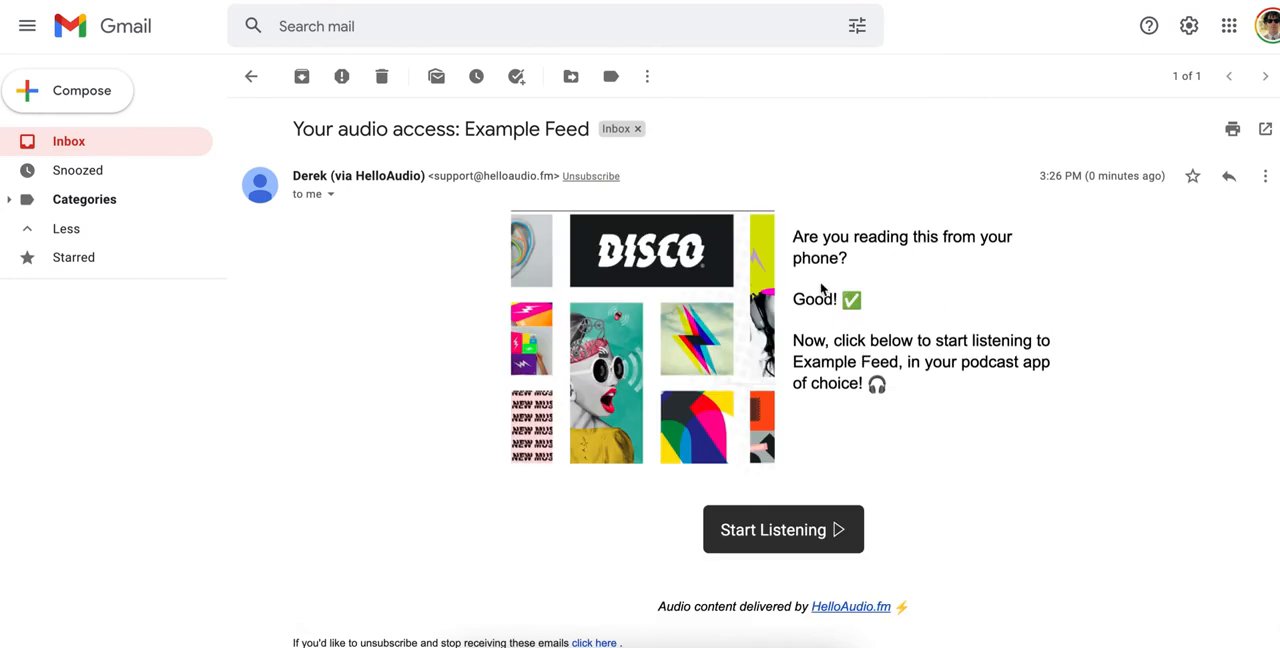
pyautogui.click(810, 529)
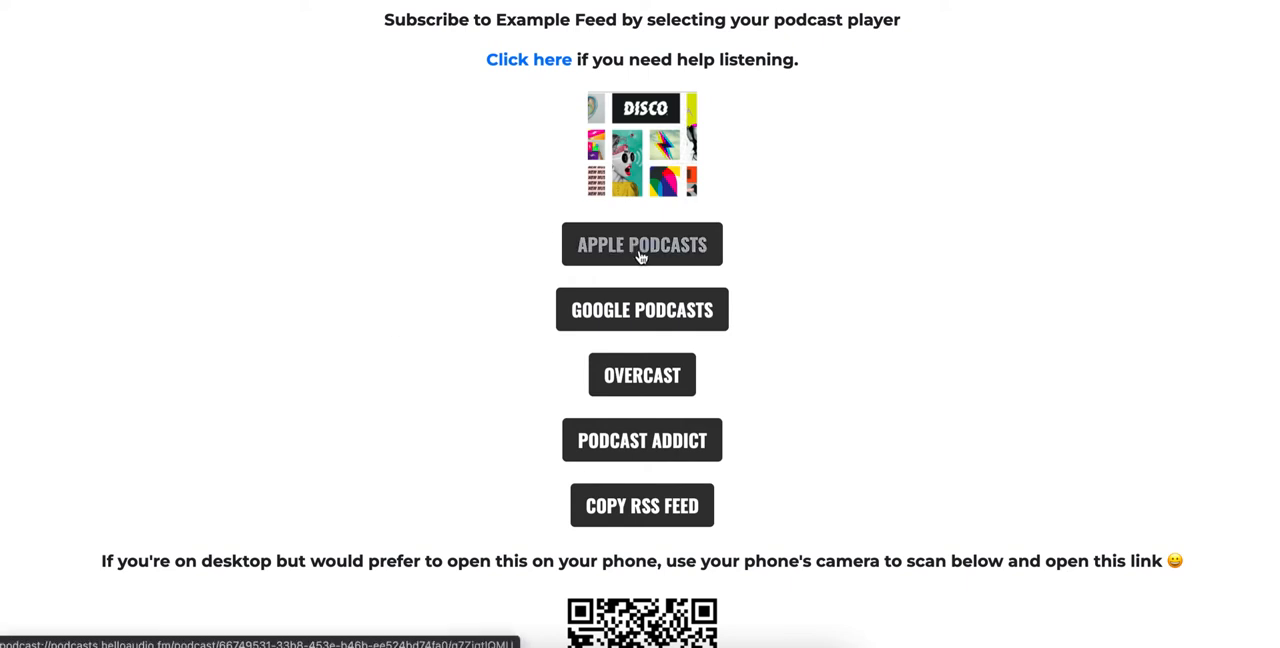
pyautogui.click(651, 320)
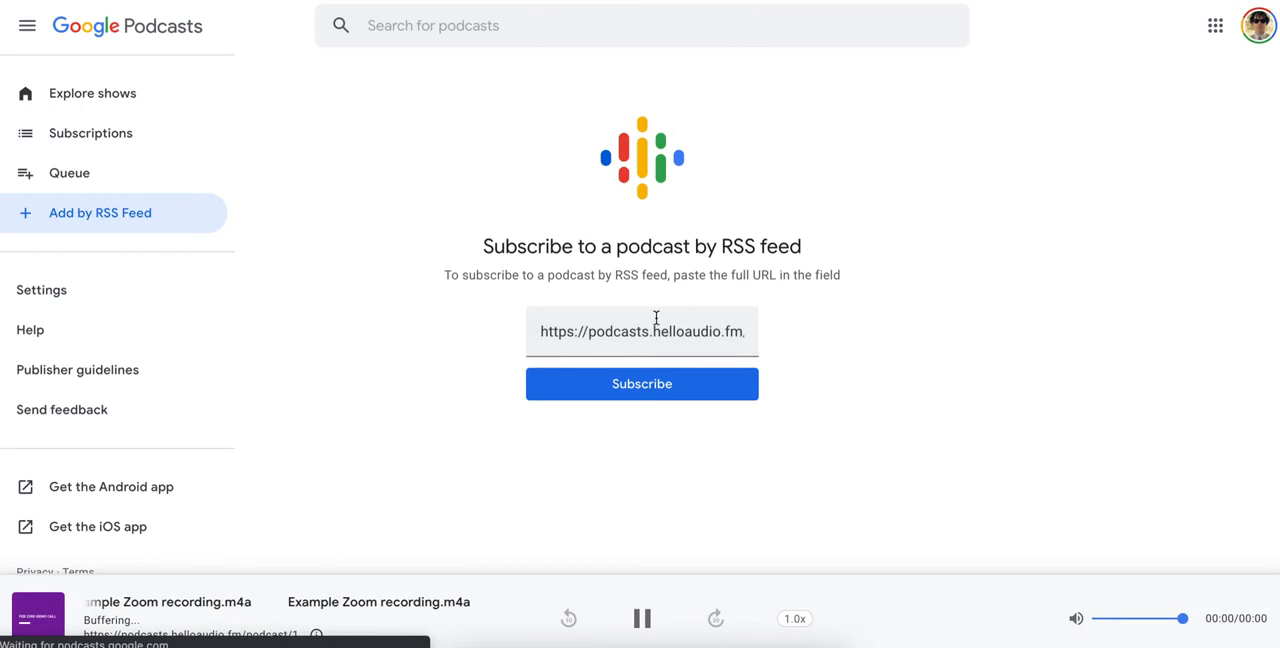
pyautogui.click(627, 390)
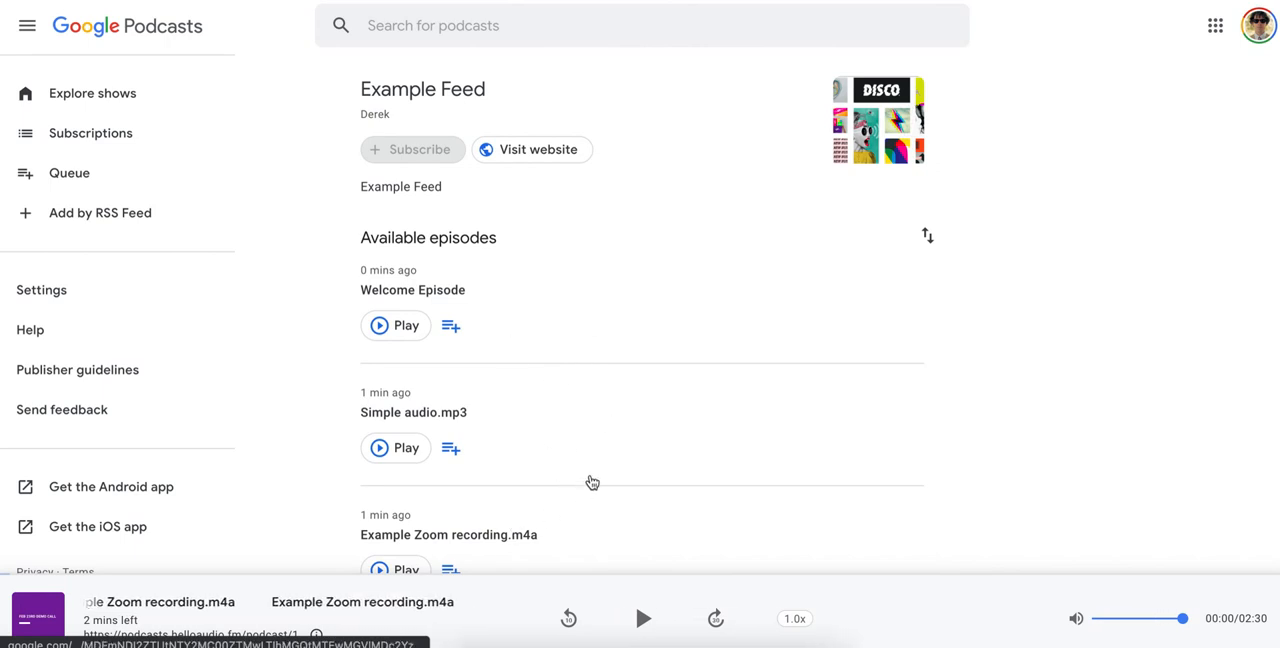
# Play the Welcome Episode of Example Feed briefly and pause it
pyautogui.click(1039, 313)
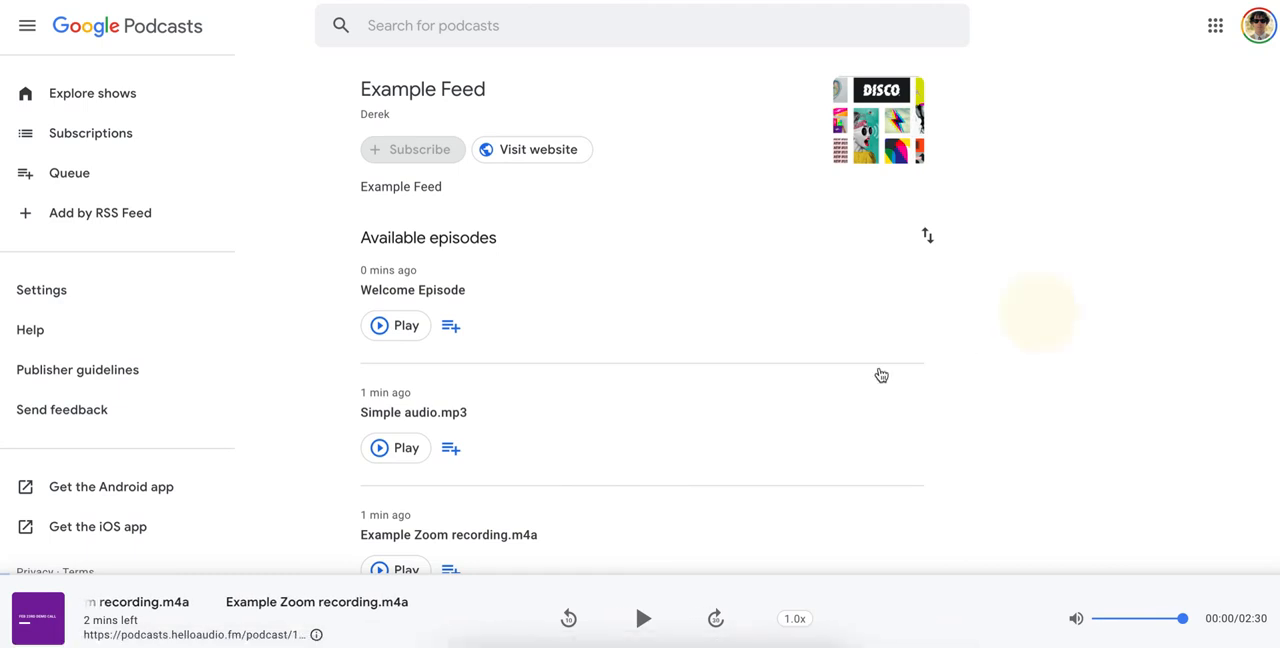
pyautogui.click(396, 326)
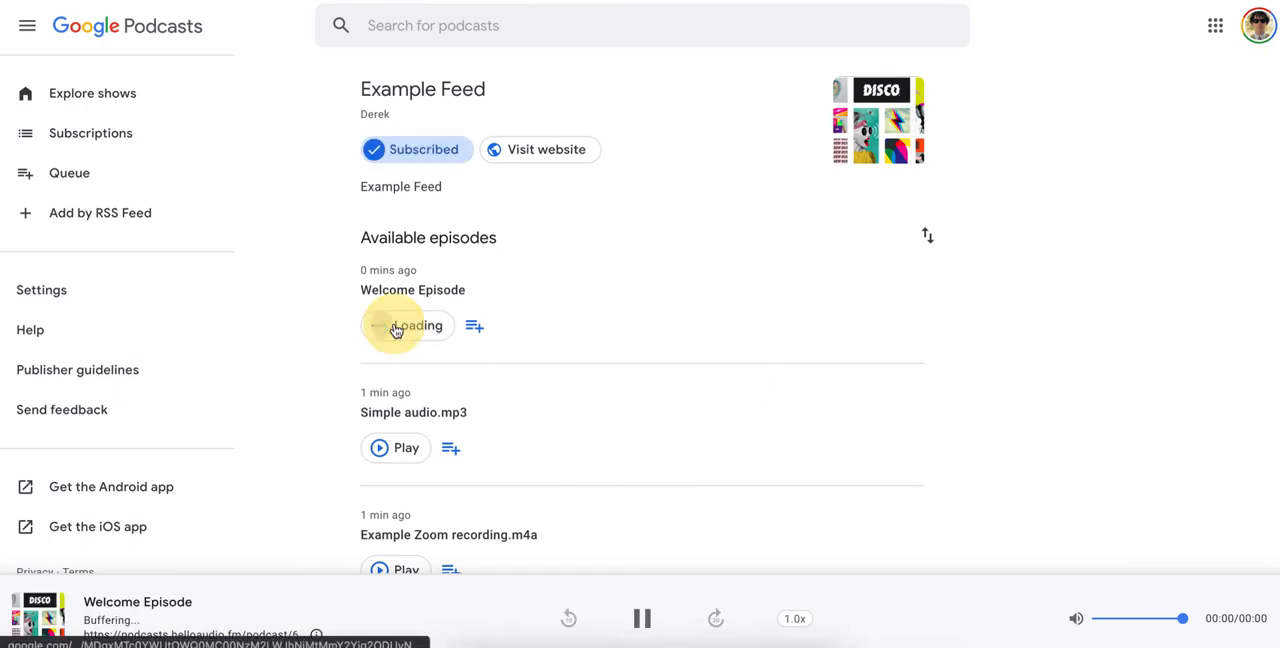
pyautogui.click(643, 620)
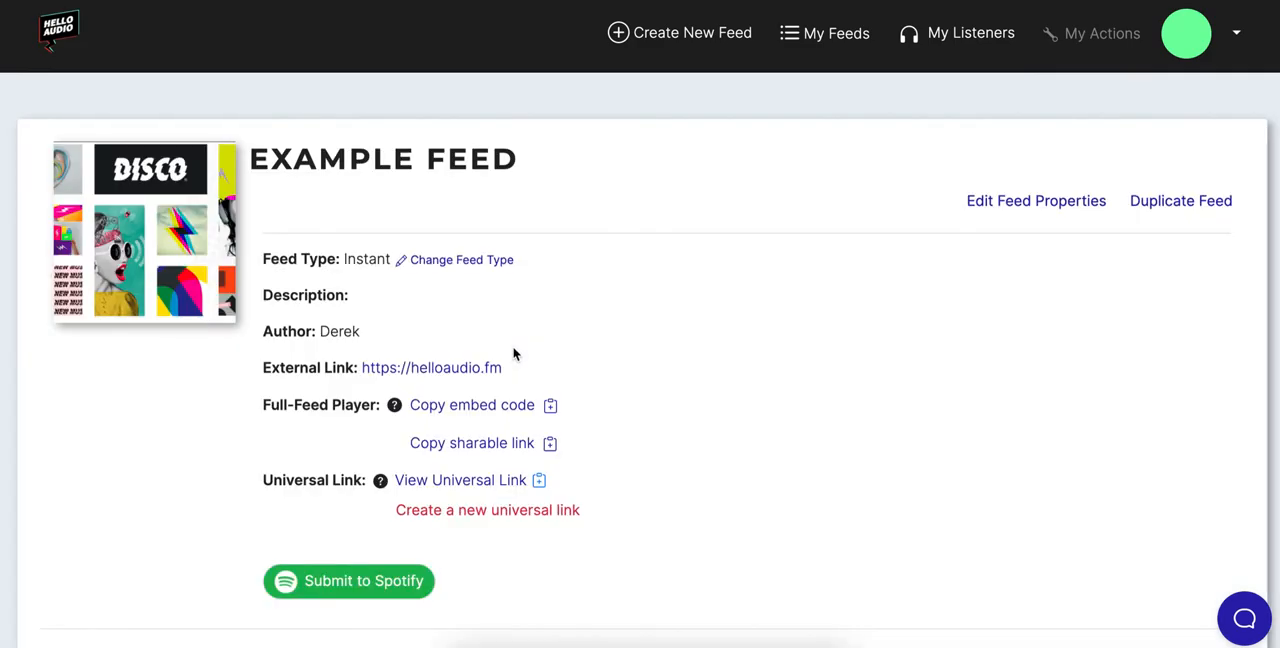
# Return to the Example Feed in Hello Audio and check the listener's status, downloads and Super Listener Score
pyautogui.scroll(-4, 165, 425)
pyautogui.scroll(-1, 182, 416)
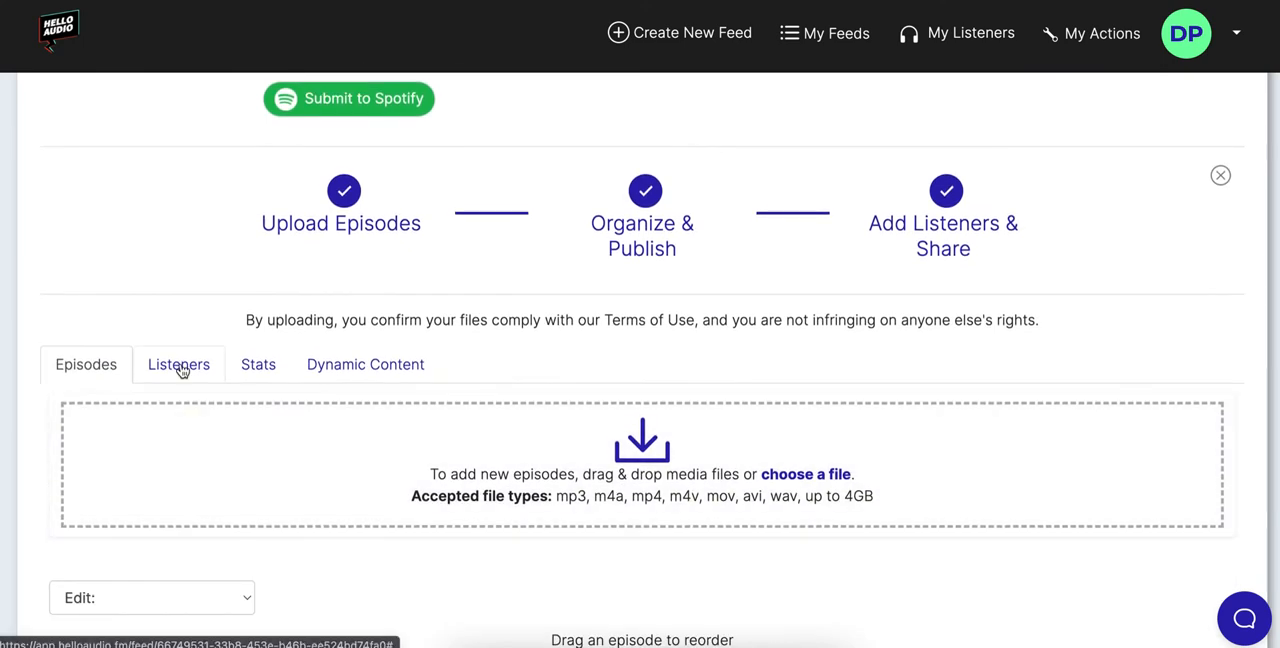
pyautogui.click(180, 365)
pyautogui.scroll(-1, 610, 577)
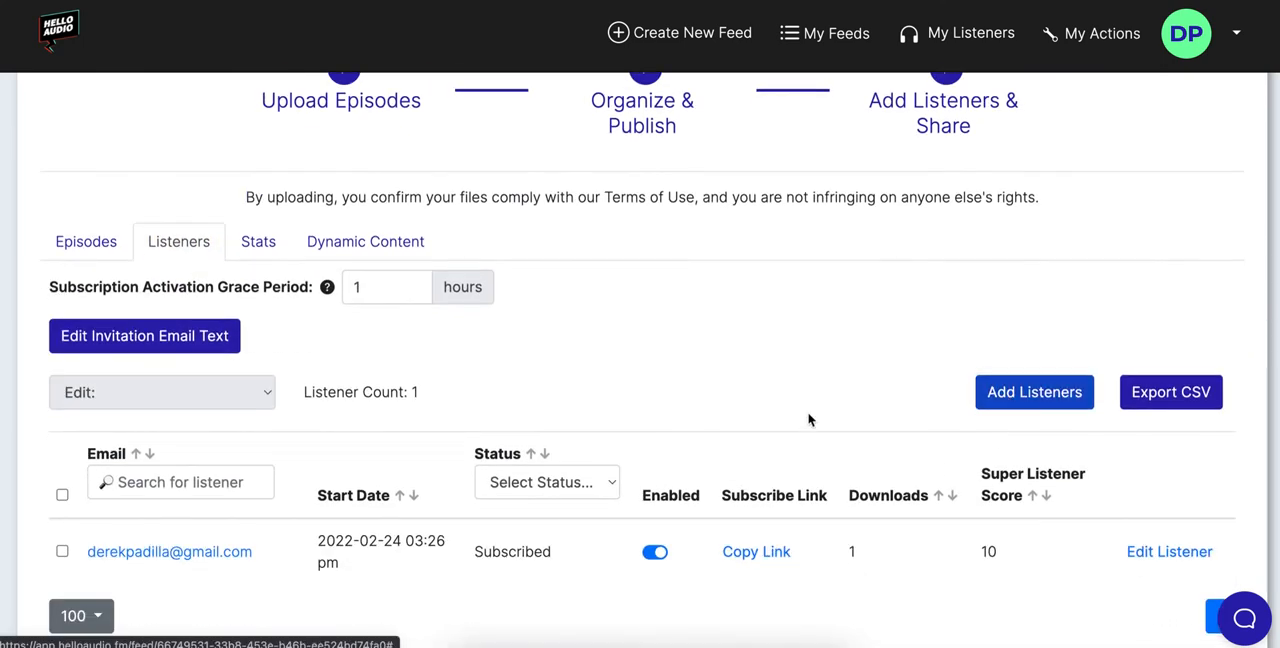
pyautogui.scroll(-1, 249, 517)
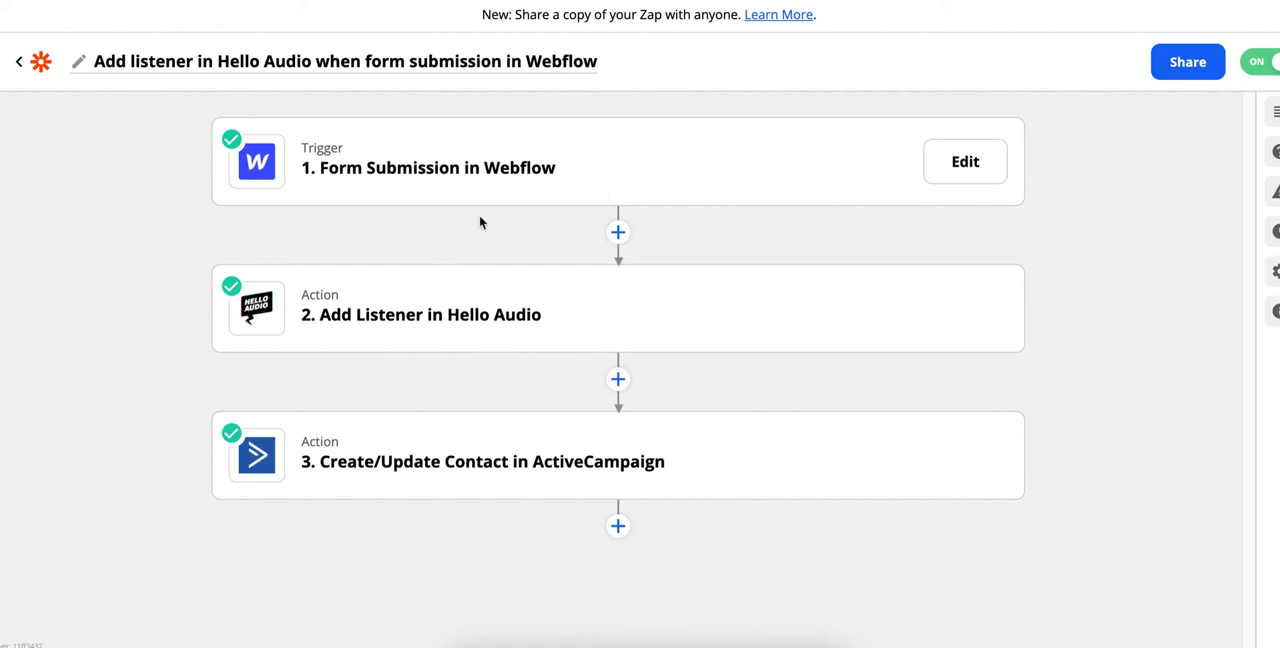
# In Zapier, open the action setup of the Add Listener in Hello Audio step
pyautogui.click(374, 311)
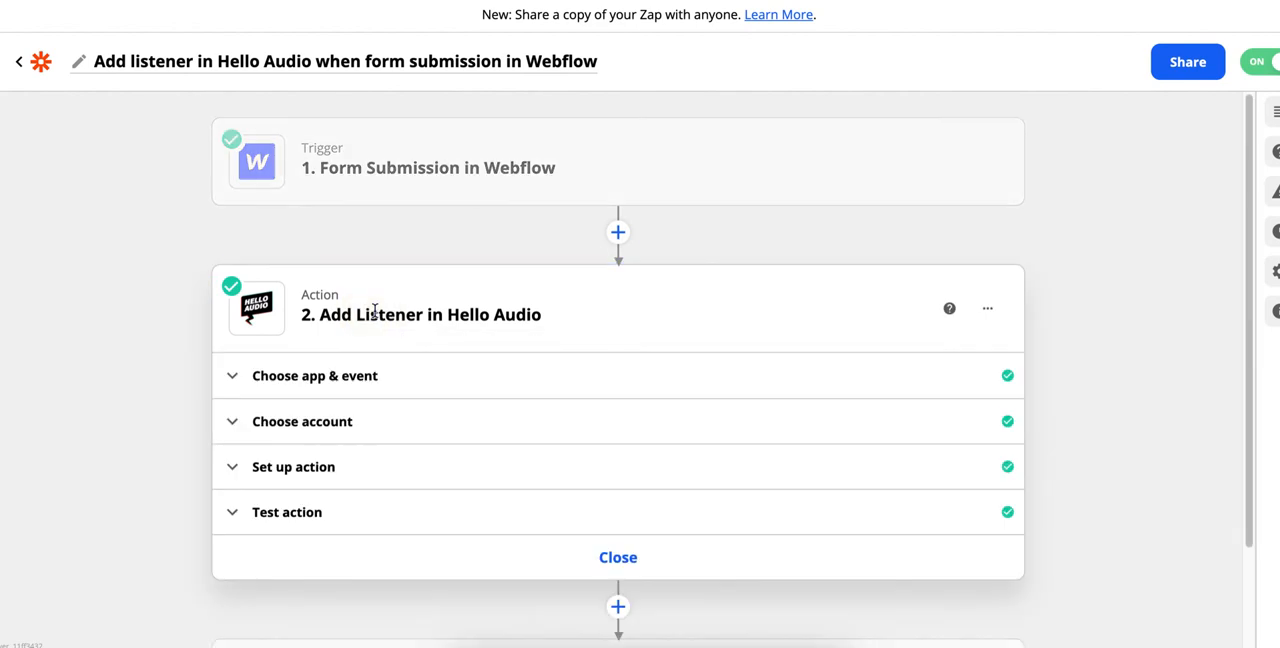
pyautogui.scroll(-1, 306, 405)
pyautogui.click(303, 414)
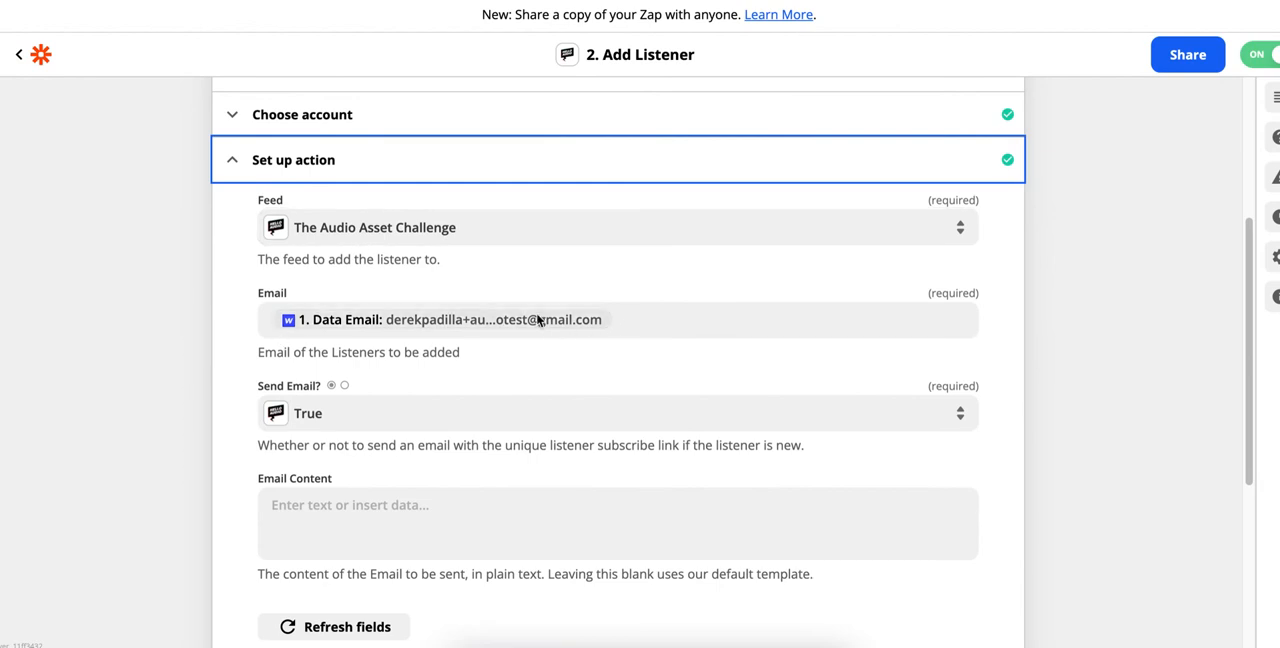
# Examine the Webflow trigger, the action's feed, email, send-email and email content fields, and the ActiveCampaign step in the Zap
pyautogui.scroll(3, 300, 260)
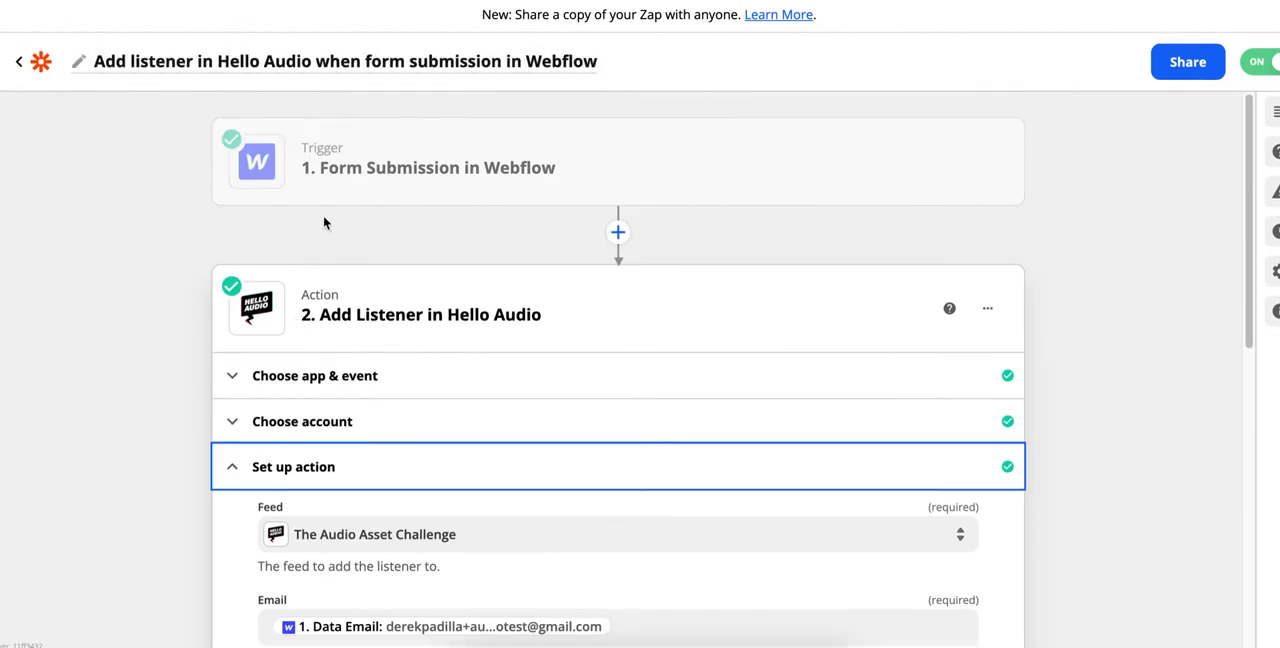
pyautogui.scroll(-4, 380, 300)
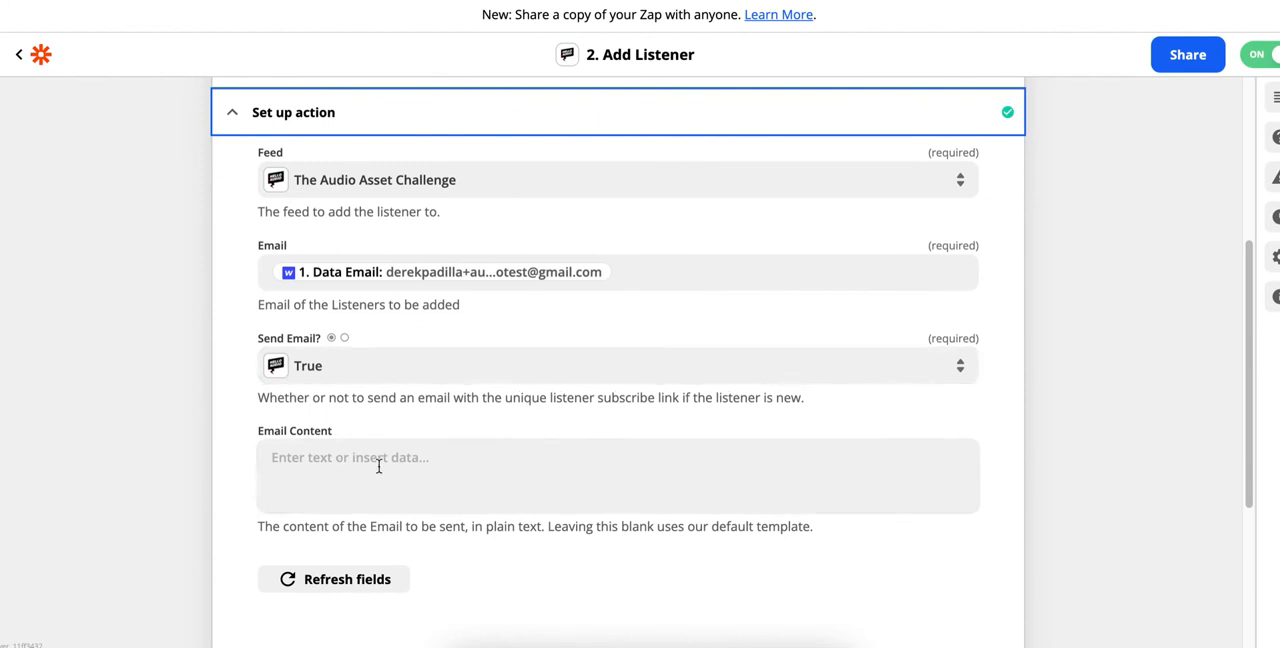
pyautogui.scroll(-1, 256, 478)
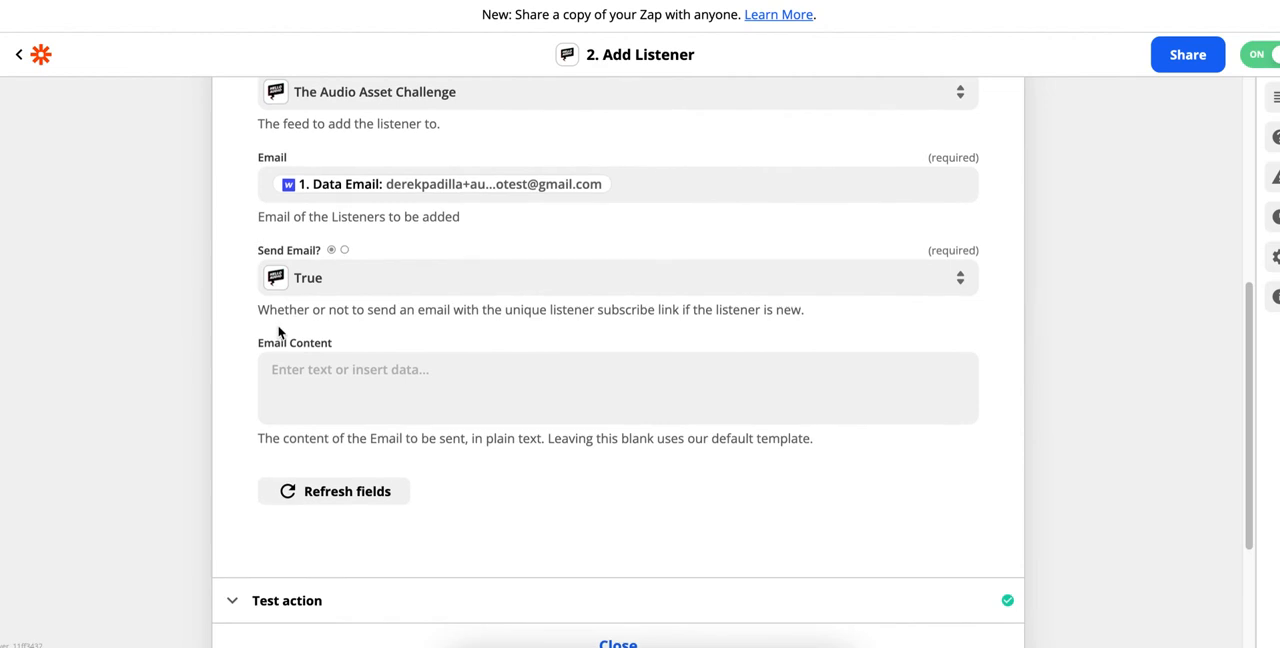
pyautogui.scroll(4, 279, 332)
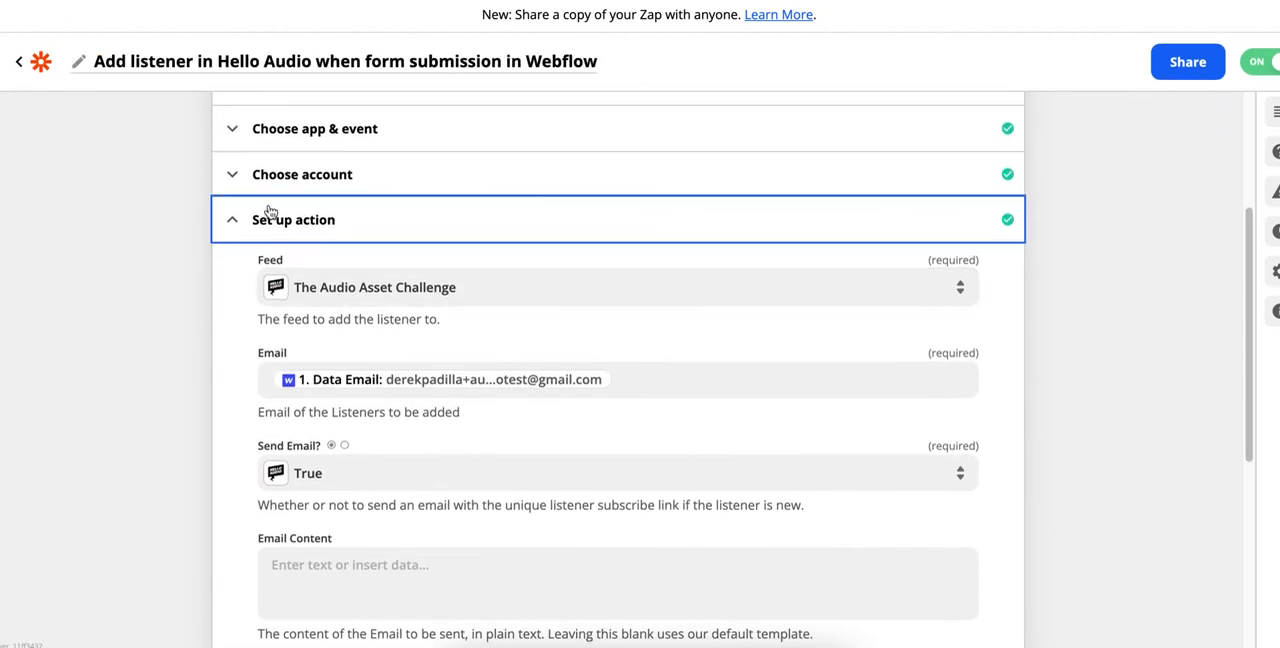
pyautogui.scroll(-2, 313, 365)
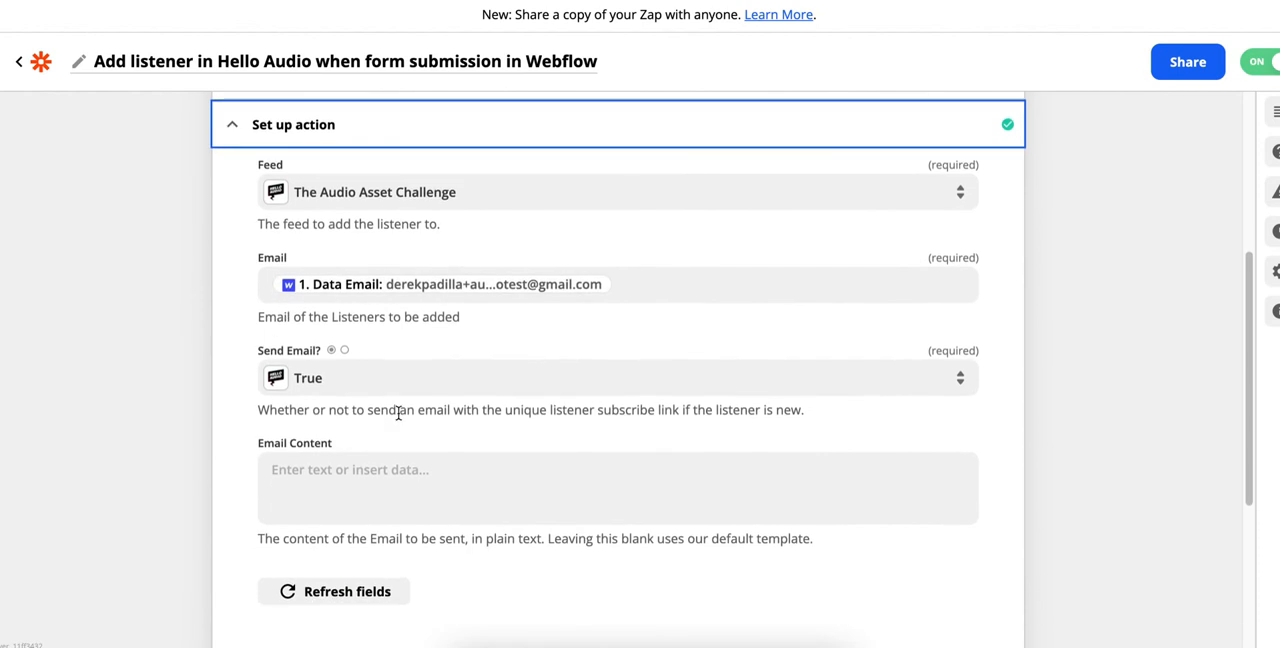
pyautogui.scroll(-4, 395, 418)
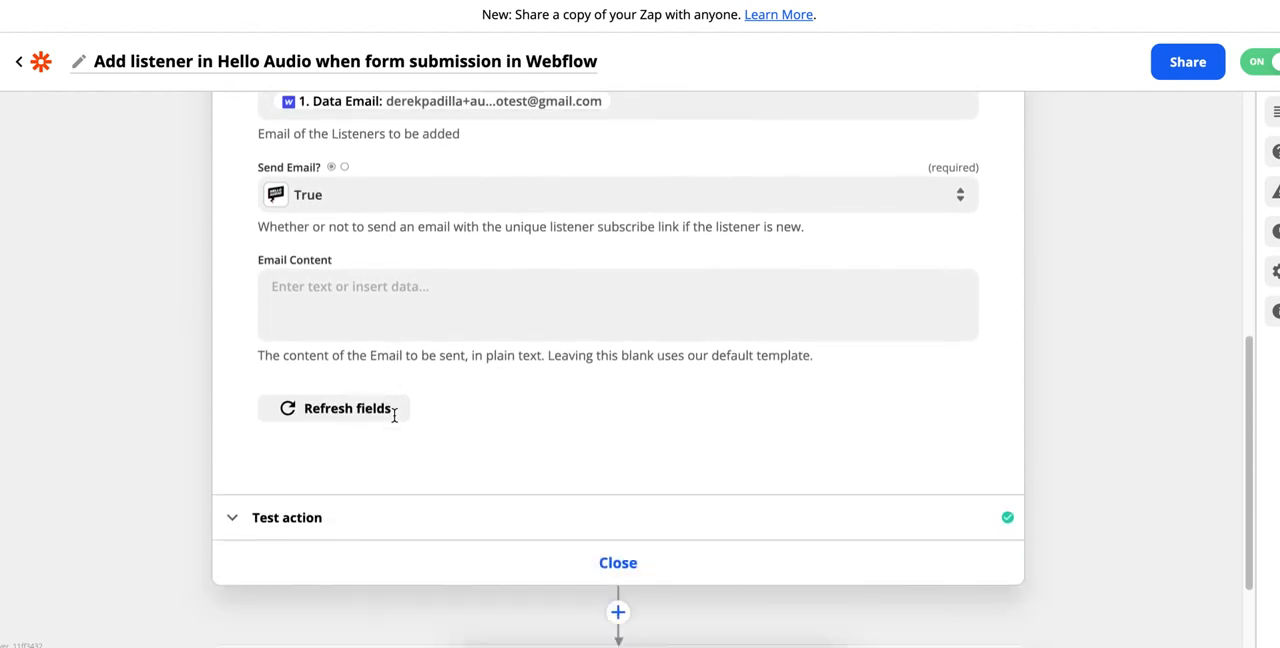
pyautogui.scroll(-1, 289, 451)
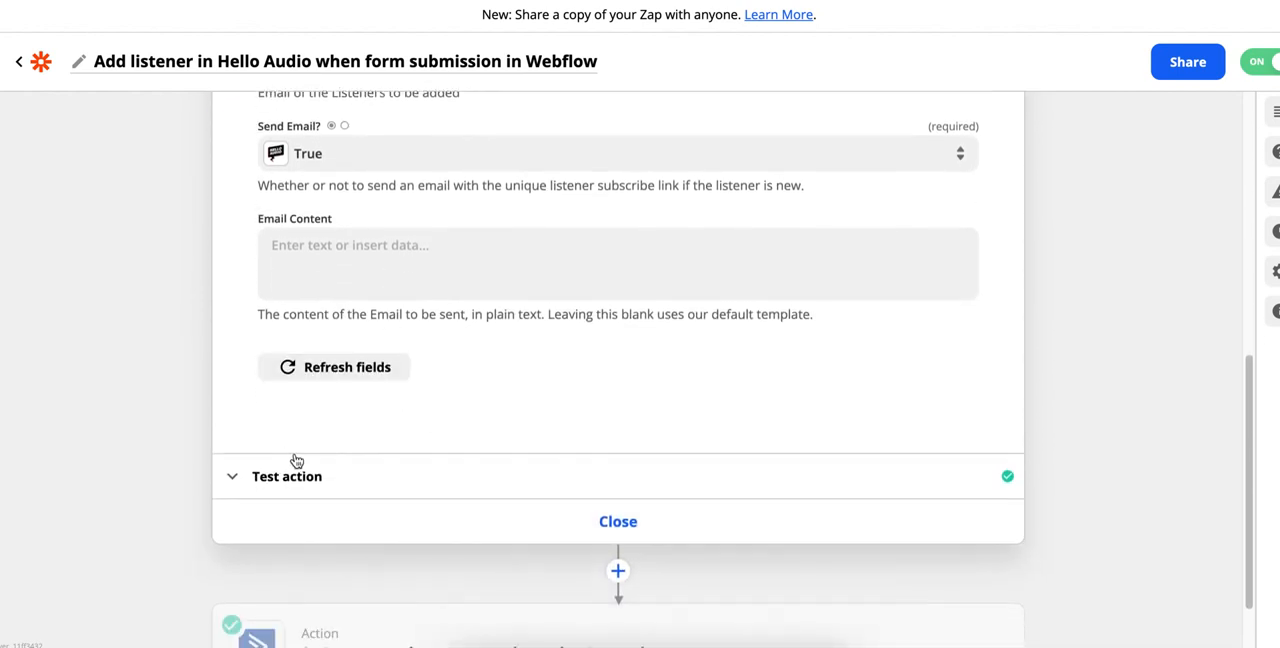
pyautogui.scroll(-2, 266, 436)
pyautogui.moveTo(309, 571)
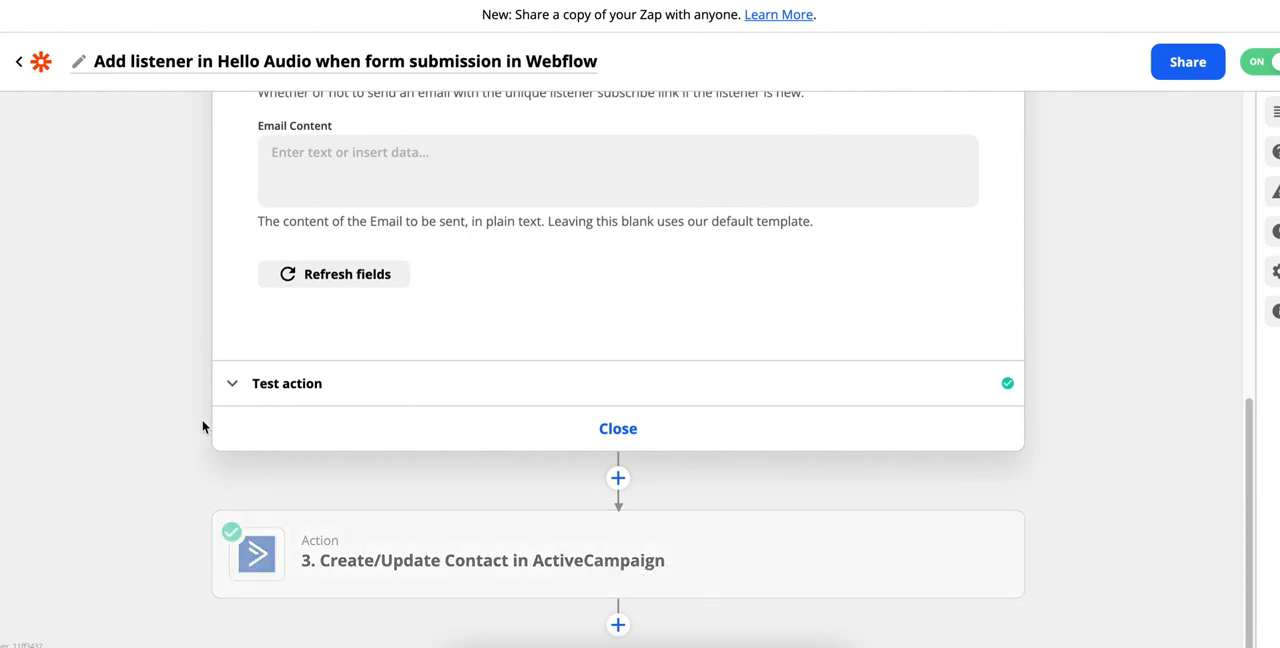
pyautogui.scroll(3, 206, 423)
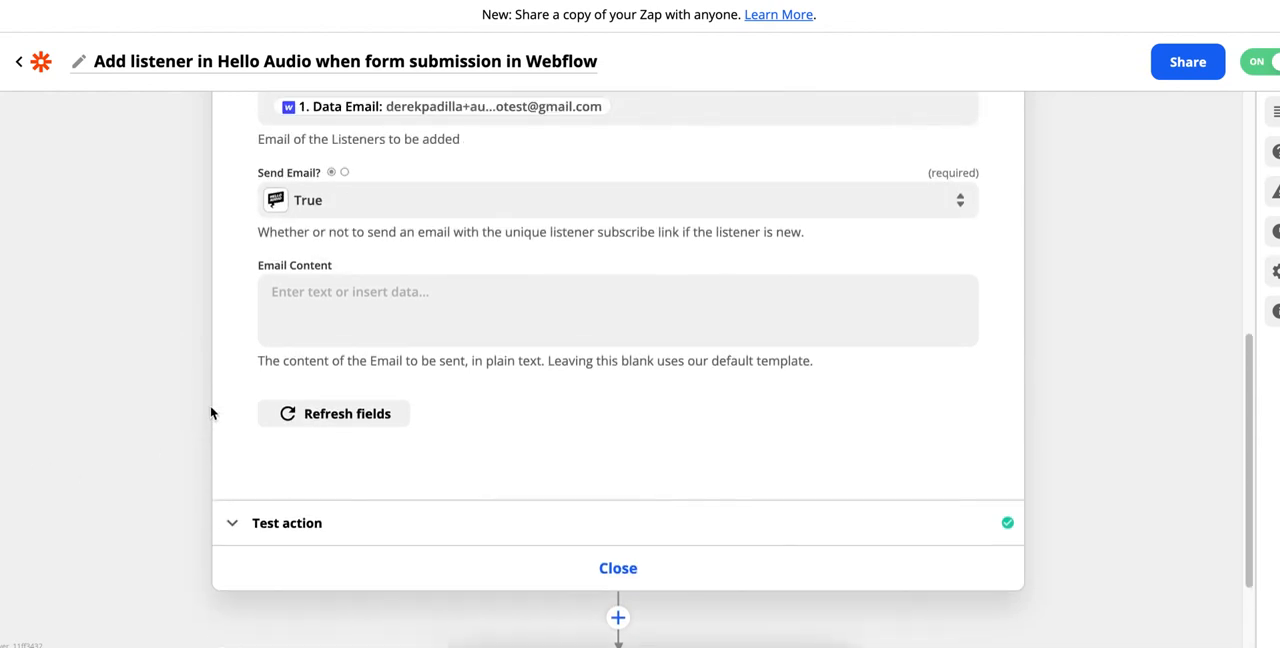
pyautogui.scroll(2, 210, 412)
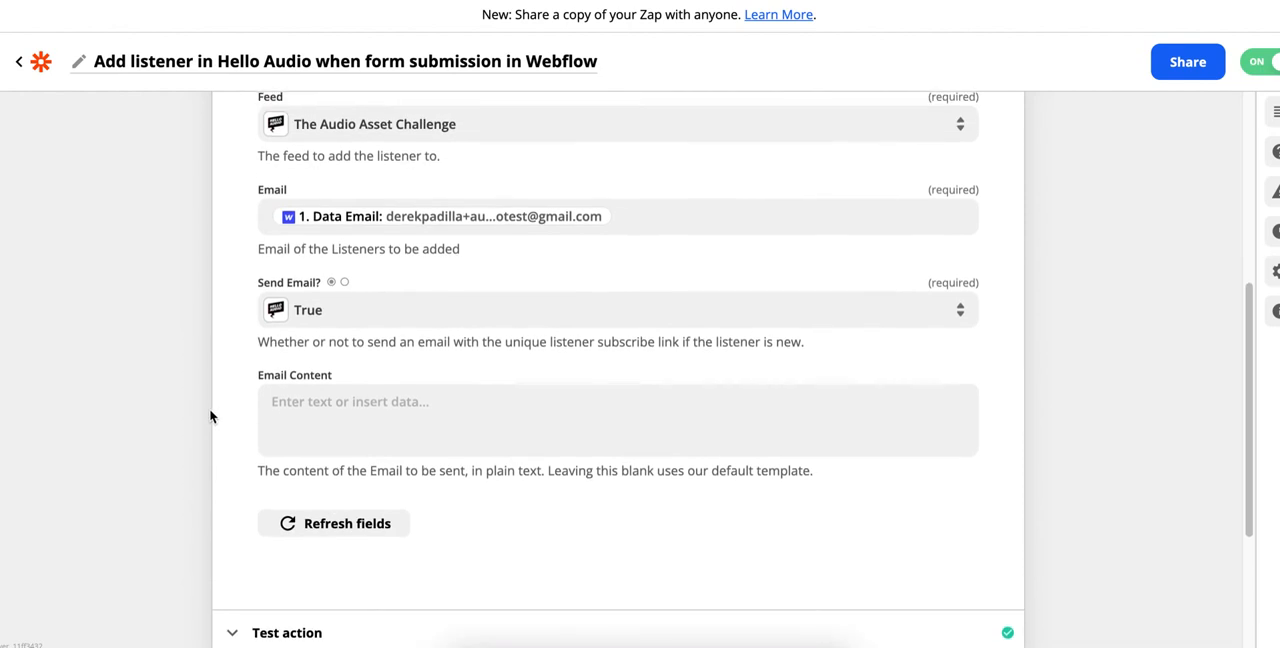
pyautogui.scroll(3, 210, 416)
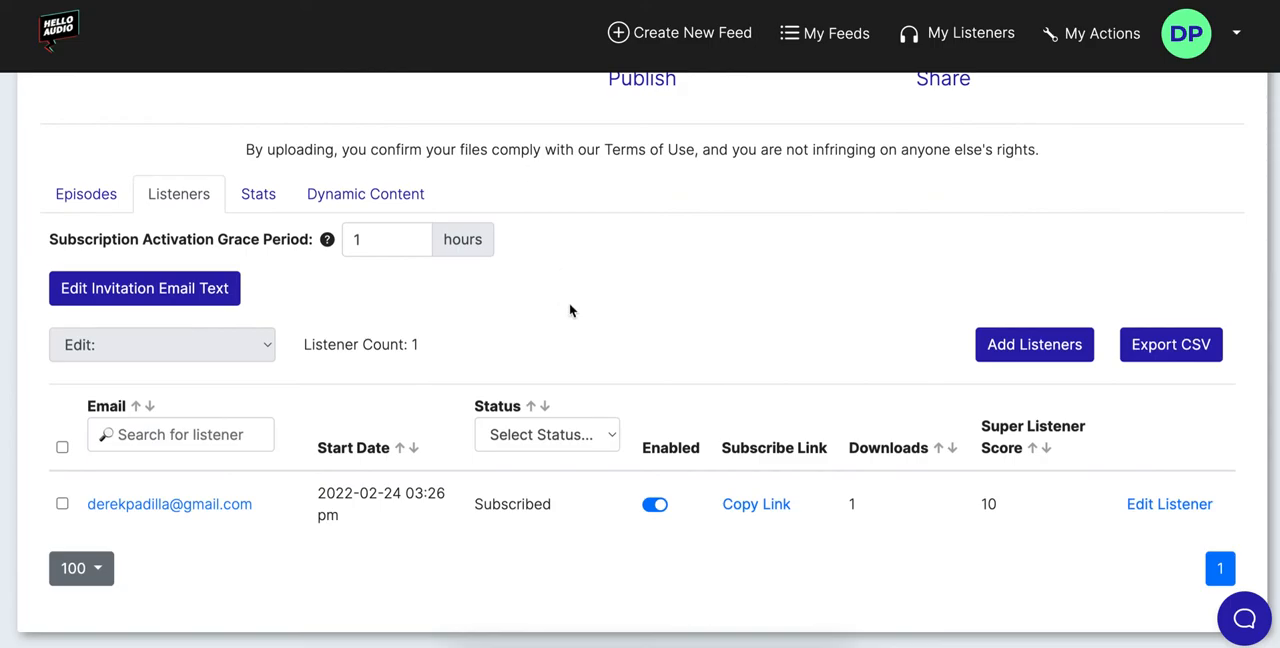
# Back in Hello Audio's listener list, disable the listener's access to Example Feed
pyautogui.click(654, 505)
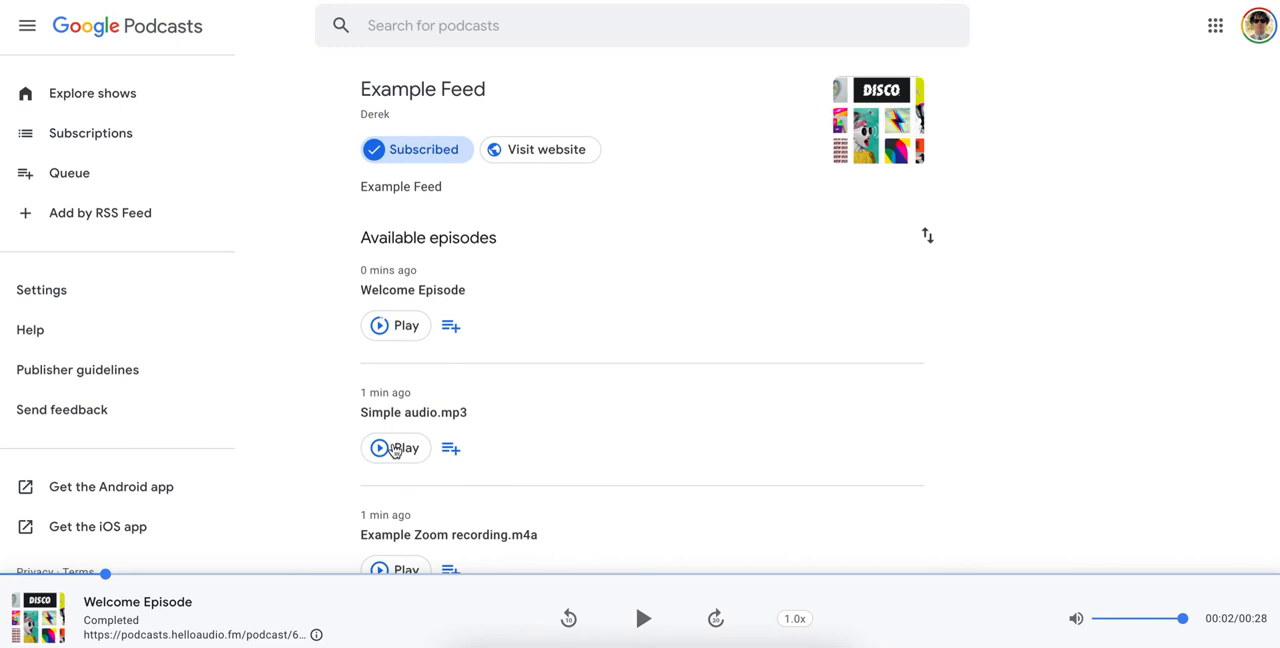
# Switch to Google Podcasts and try to play Simple audio.mp3 from Example Feed with the listener's access disabled
pyautogui.click(393, 449)
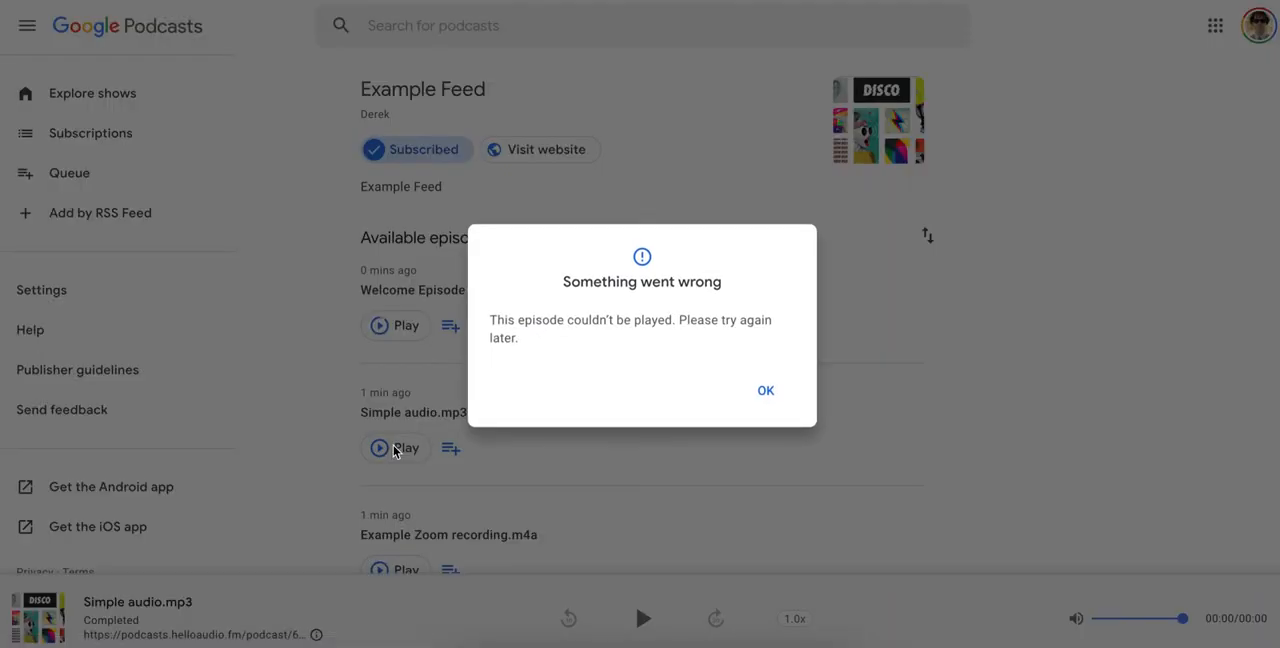
pyautogui.click(768, 394)
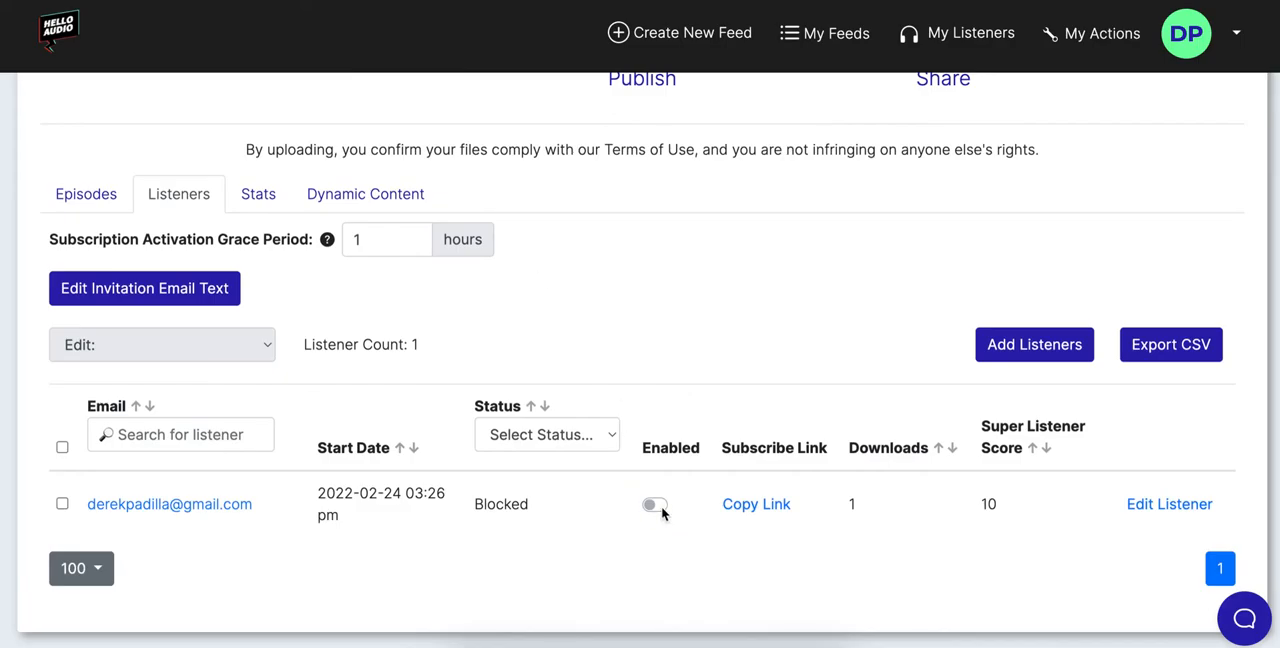
# Re-enable the listener's access to Example Feed in Hello Audio, and test playback of Simple audio.mp3 in Google Podcasts
pyautogui.click(658, 506)
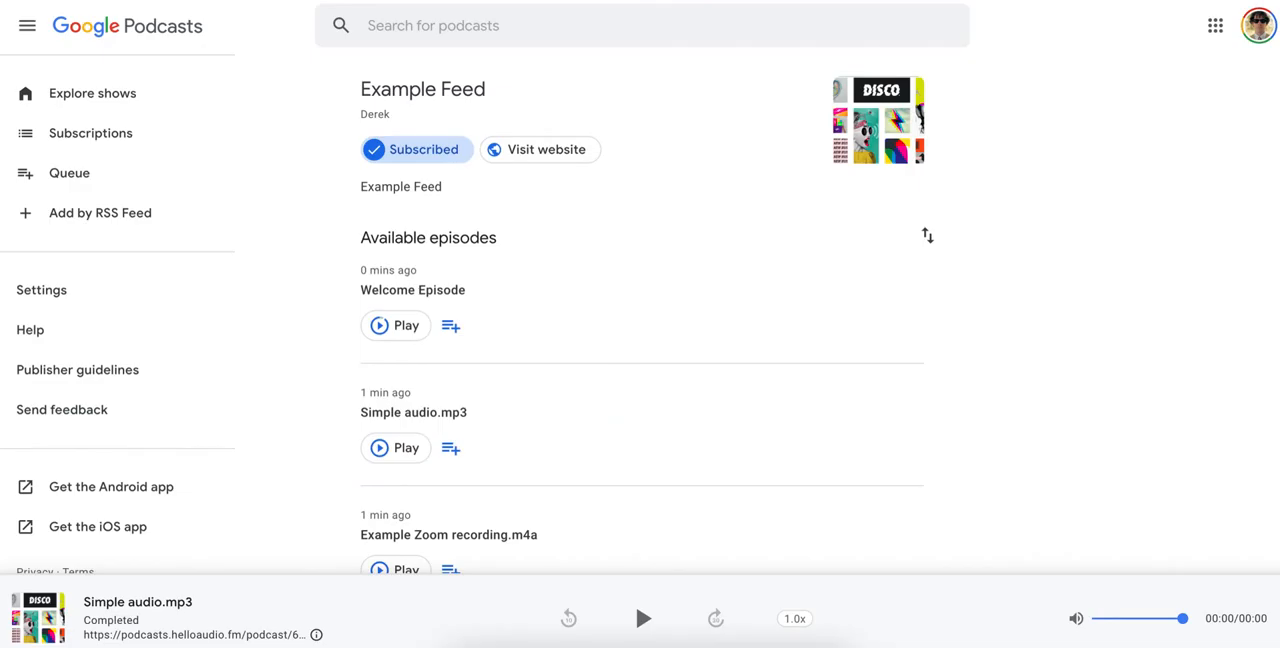
pyautogui.click(405, 448)
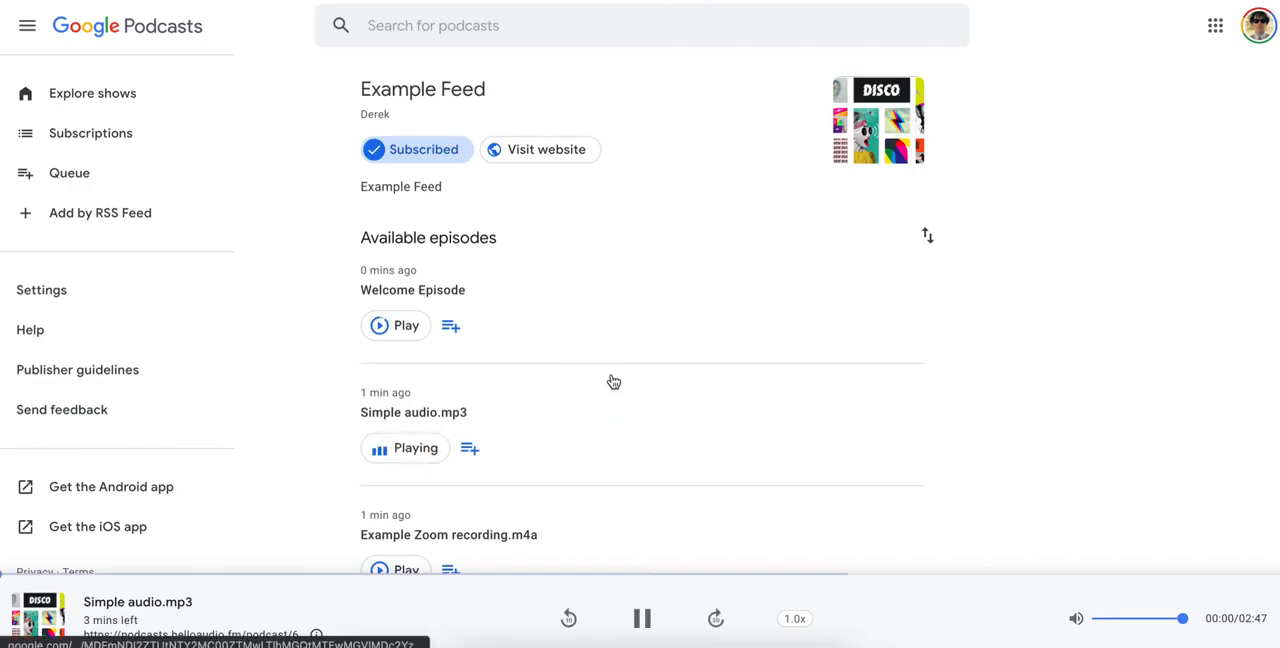
pyautogui.click(641, 619)
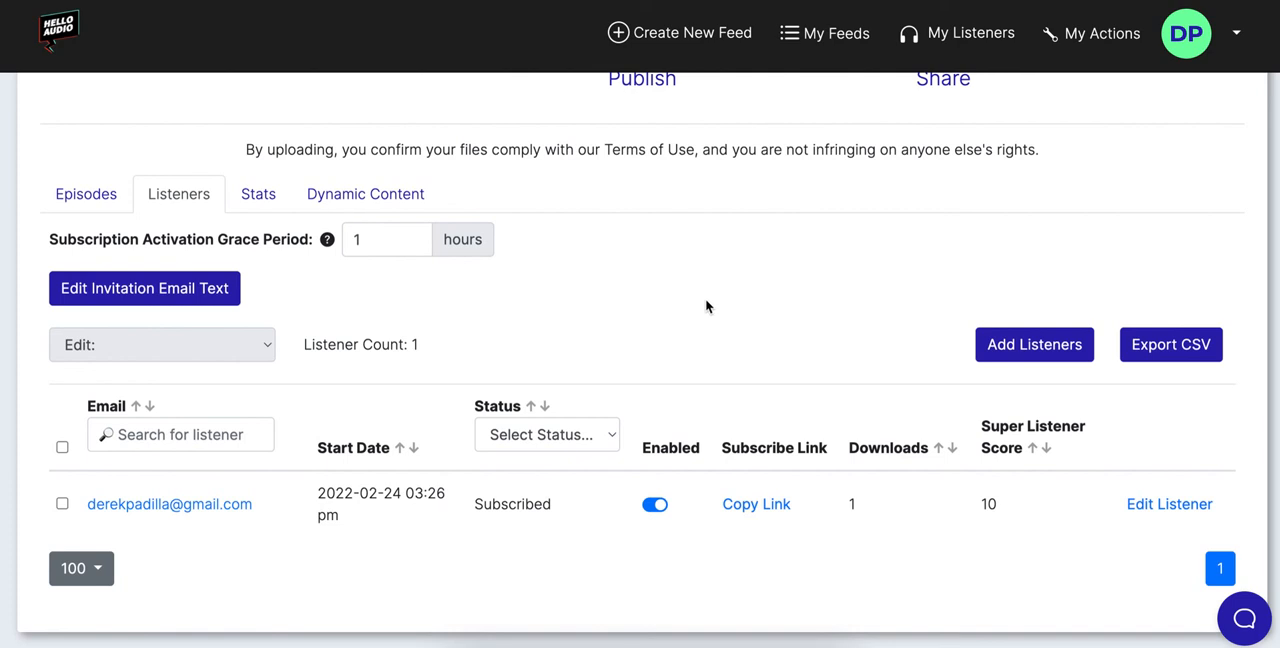
# In Hello Audio, open the help chat with its contact form
pyautogui.click(1244, 619)
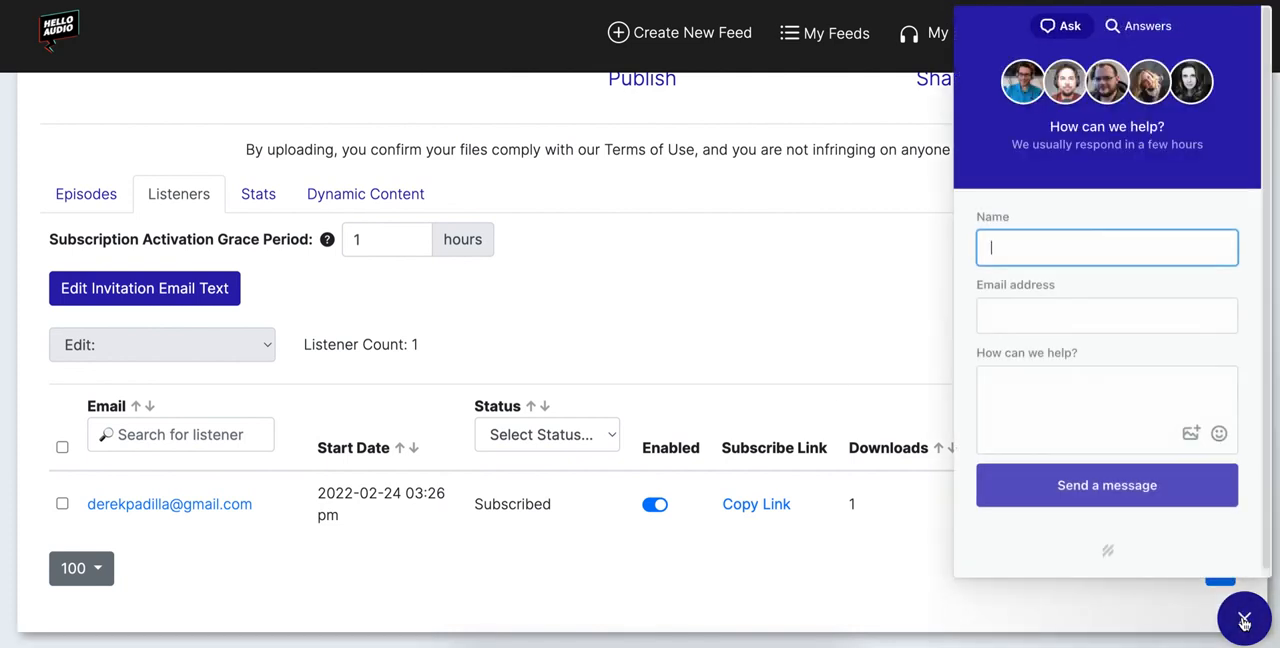